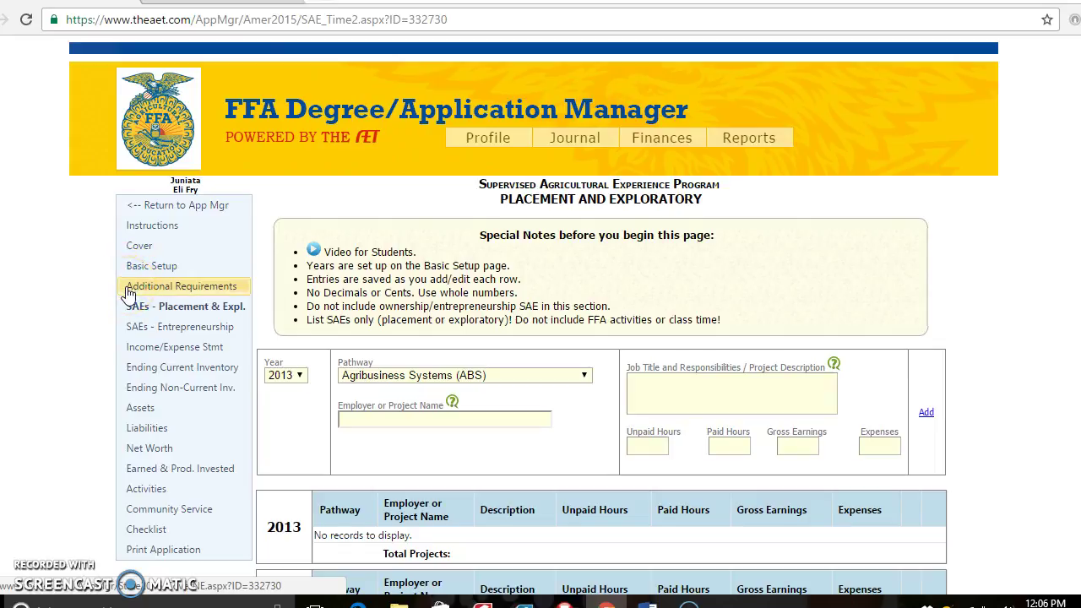
On the Placement SAE page, set the entry year to 2014 and pathway to Food Products and Processing Systems (FPP)
left_click(124, 307)
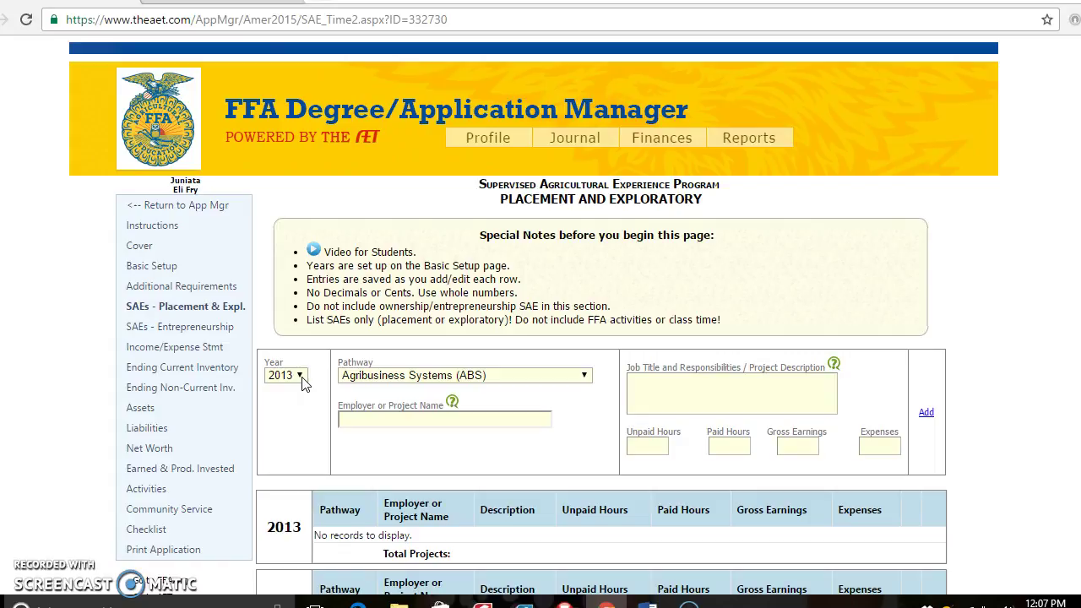
left_click(300, 378)
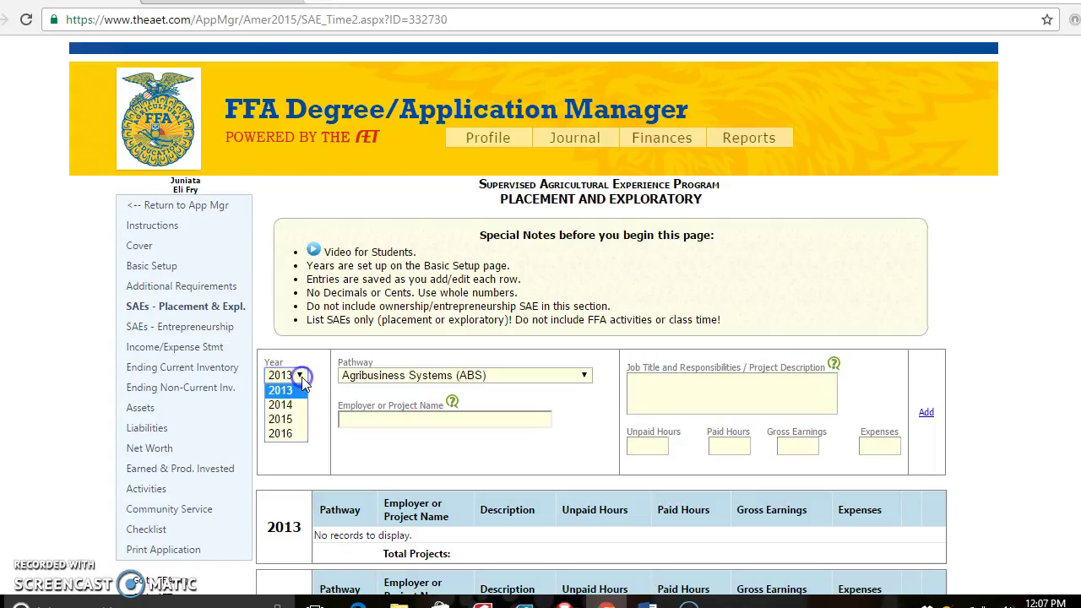
left_click(295, 403)
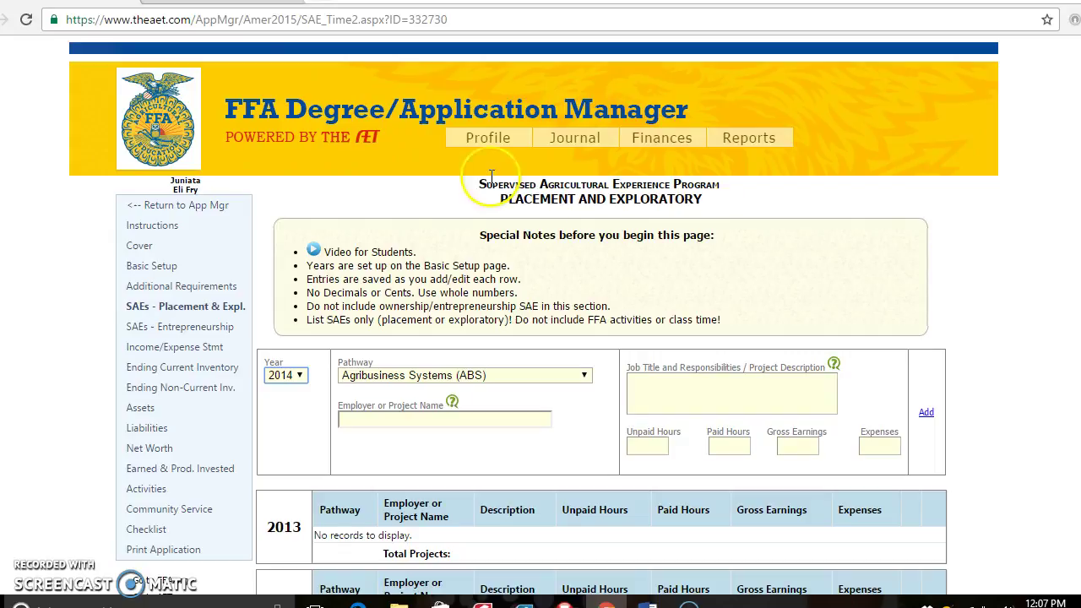
left_click(582, 378)
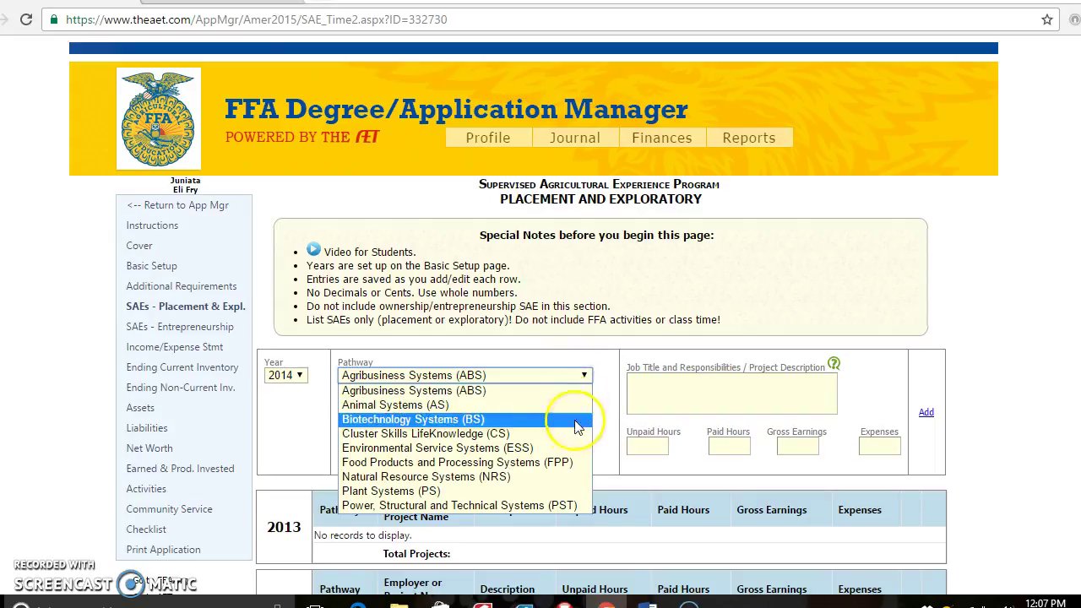
left_click(569, 461)
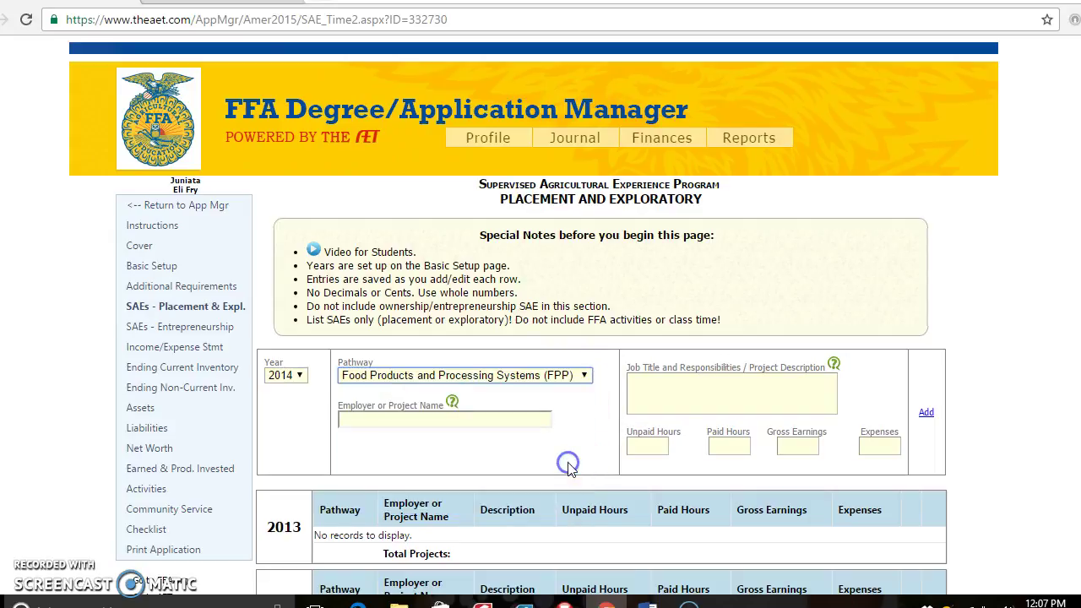
Enter 'Lauvers Ice Cream' as the employer name
left_click(488, 420)
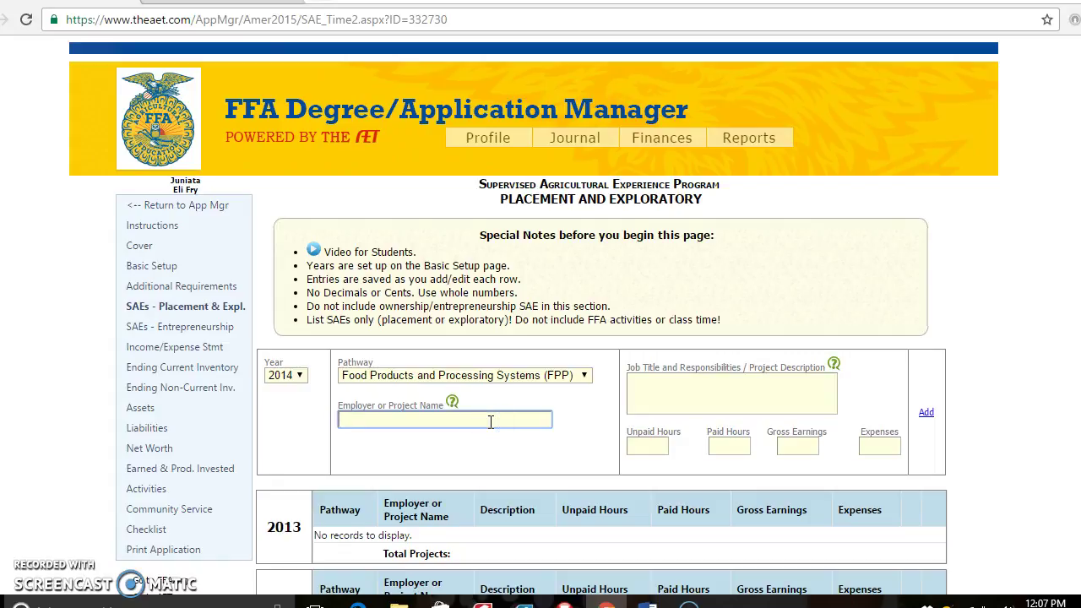
type("Lauvers")
left_click(602, 409)
type("Ice Cream")
left_click(721, 383)
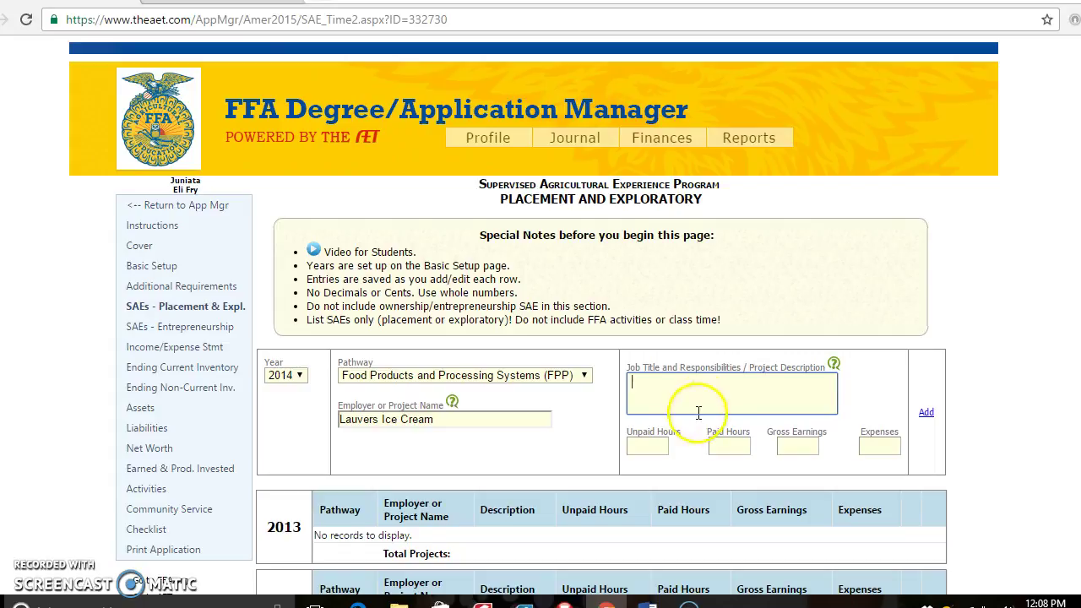
Record 200 paid hours, $1,000 gross earnings and $125 expenses, and add the Lauvers Ice Cream job
left_click(665, 447)
left_click(726, 446)
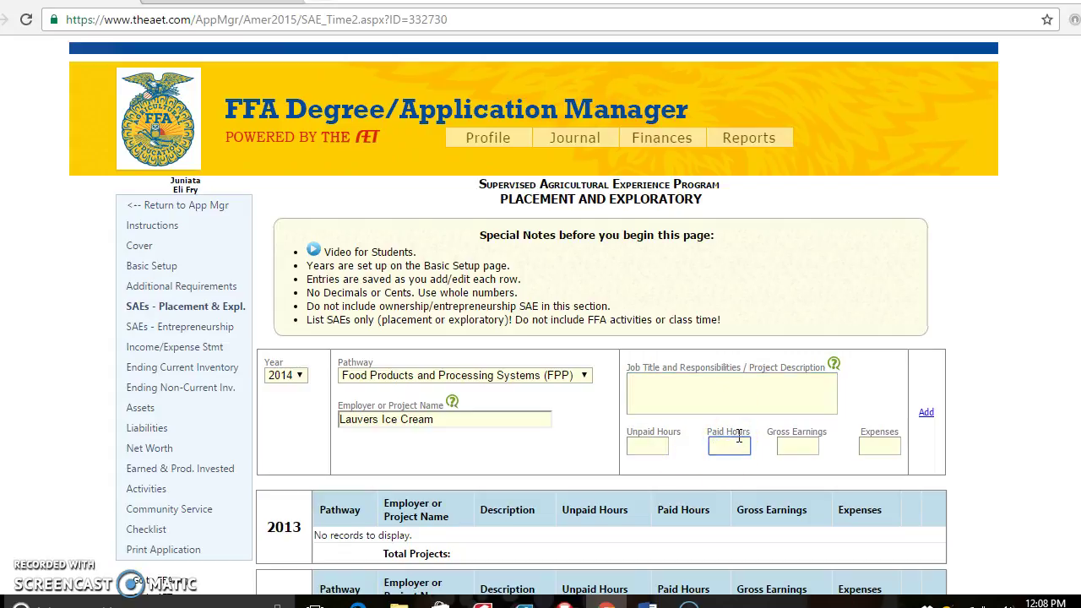
type("200")
left_click(796, 445)
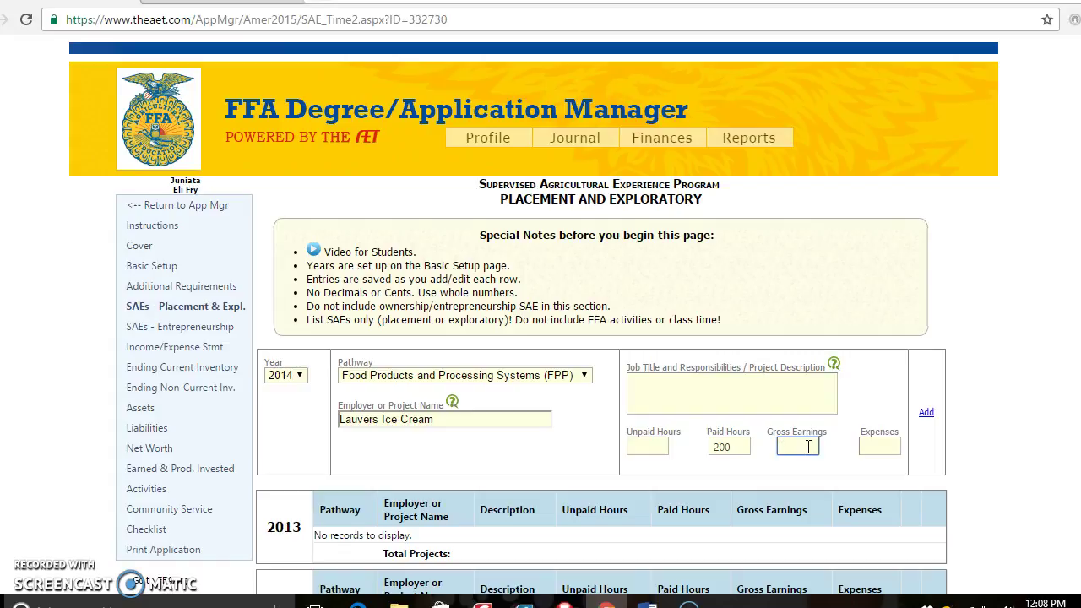
type("1000")
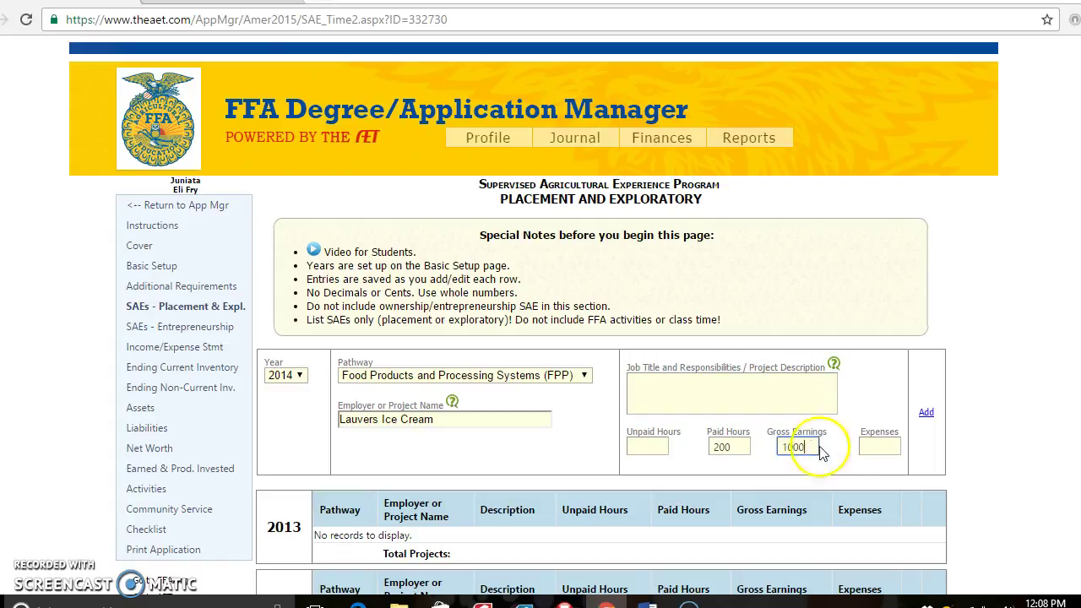
left_click(875, 443)
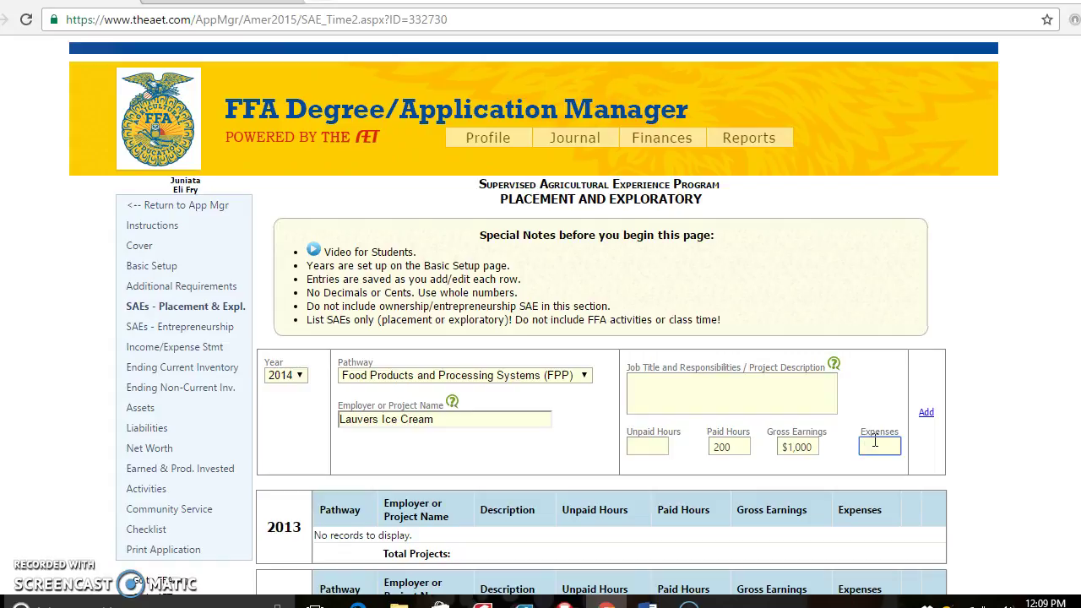
type("125")
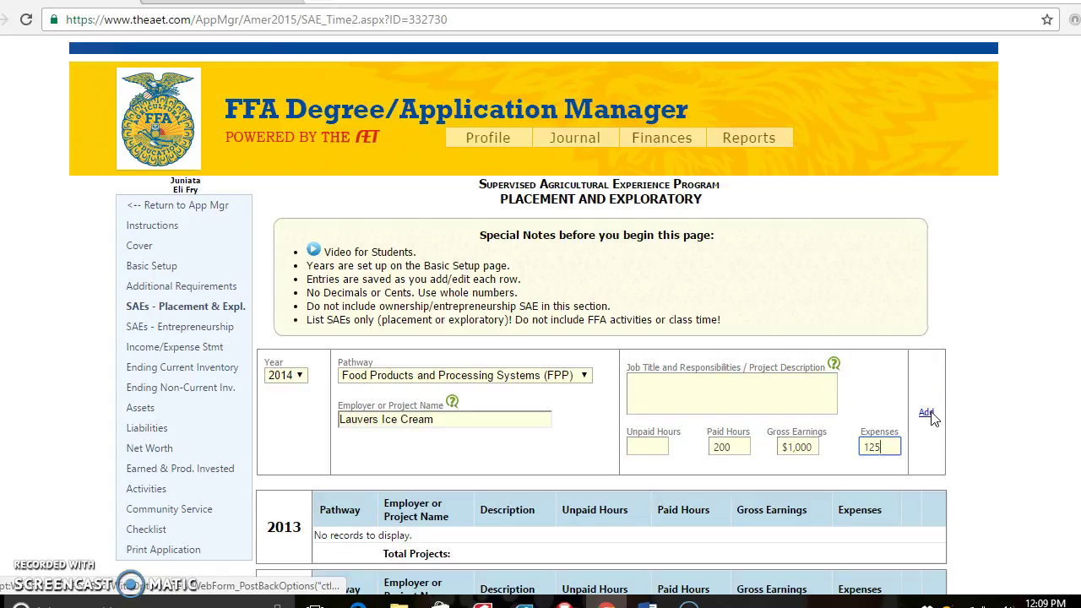
left_click(928, 415)
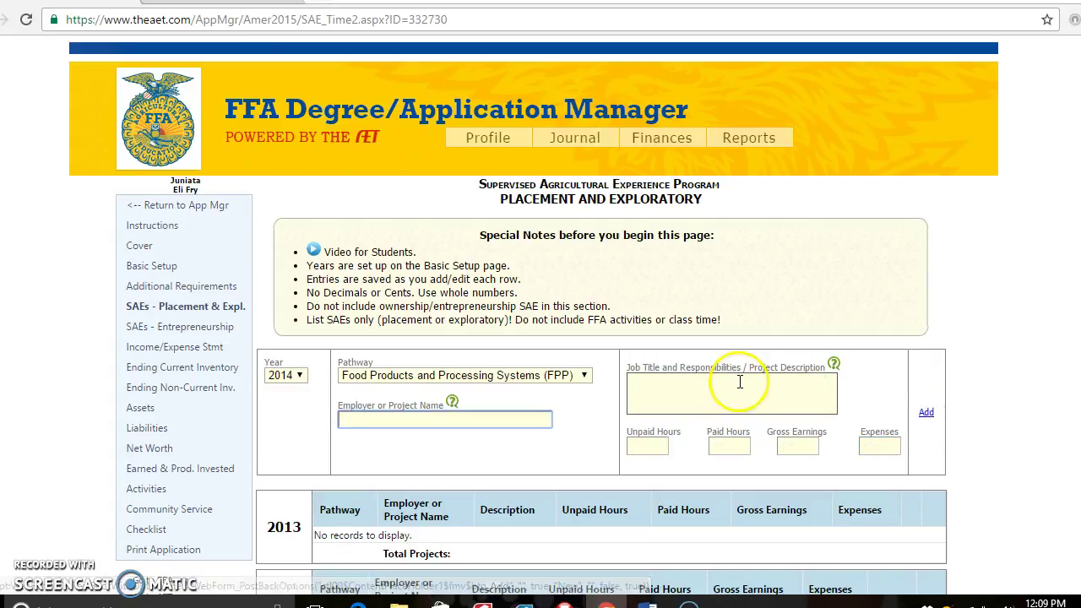
scroll(506, 410, "down", 1)
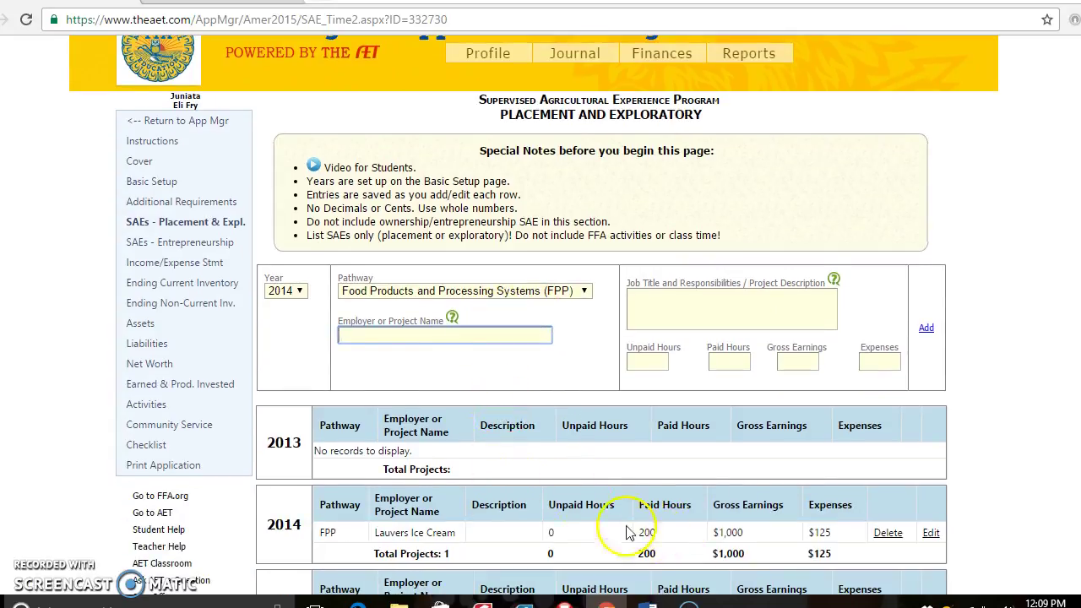
Start a 2014 Animal Systems (AS) entry with employer 'Hunsbergers Dairy'
left_click(297, 291)
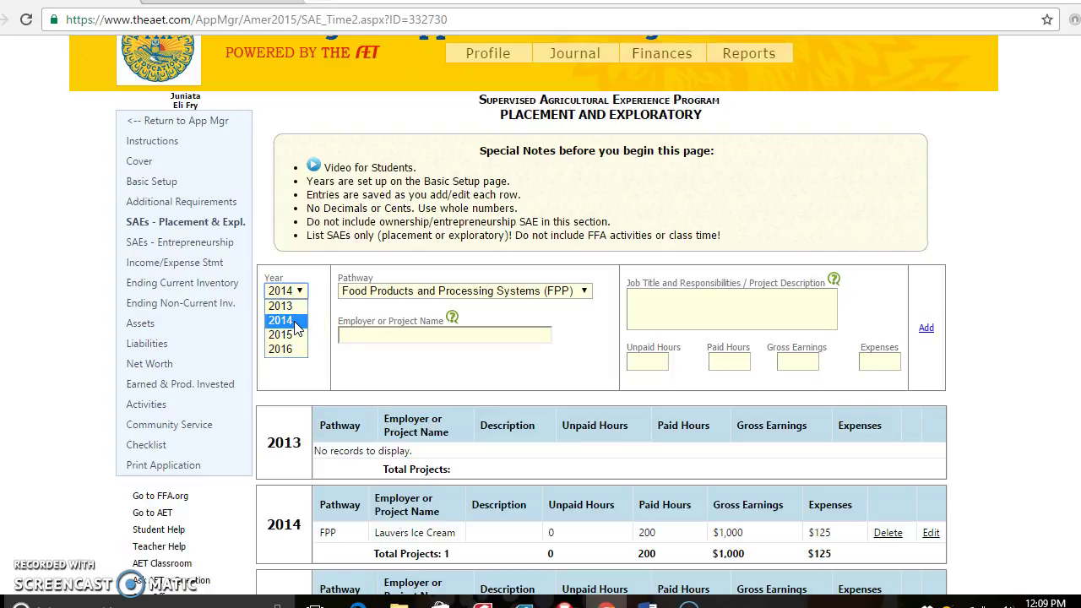
left_click(294, 324)
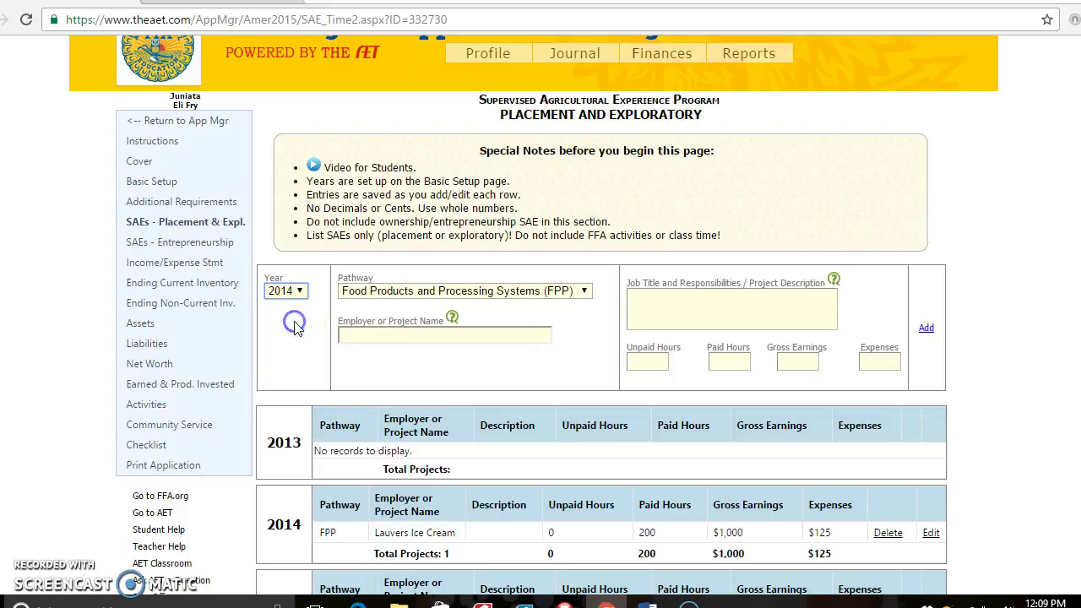
left_click(582, 292)
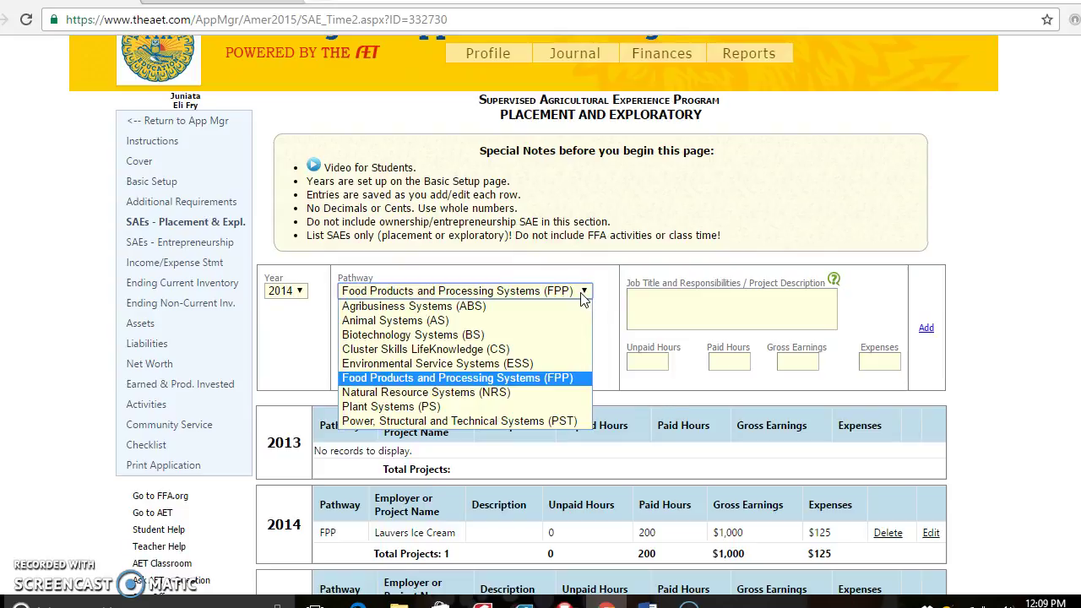
left_click(564, 322)
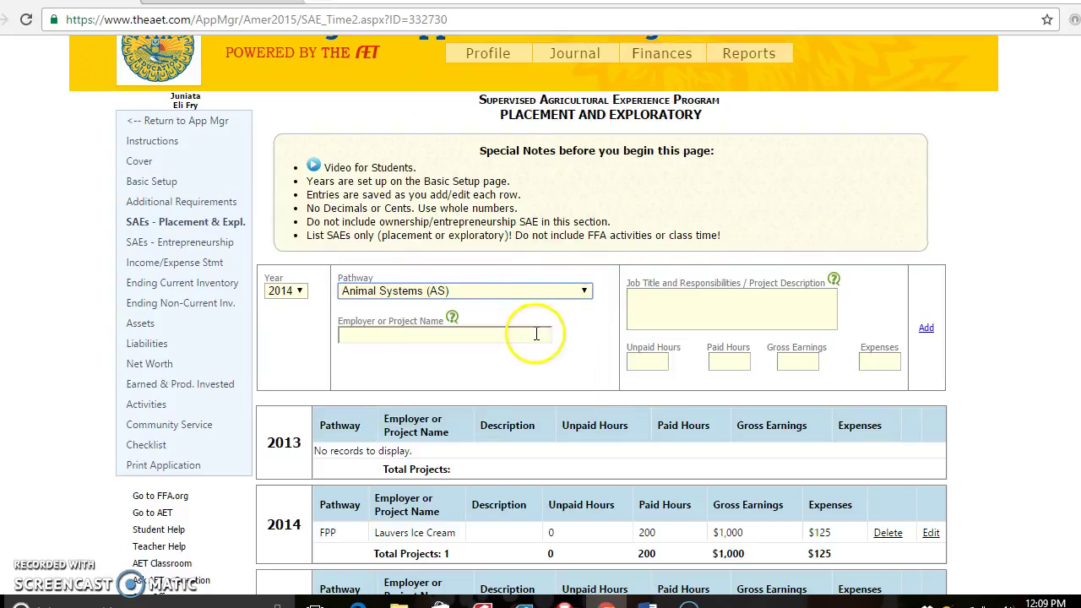
left_click(536, 334)
type("Hun")
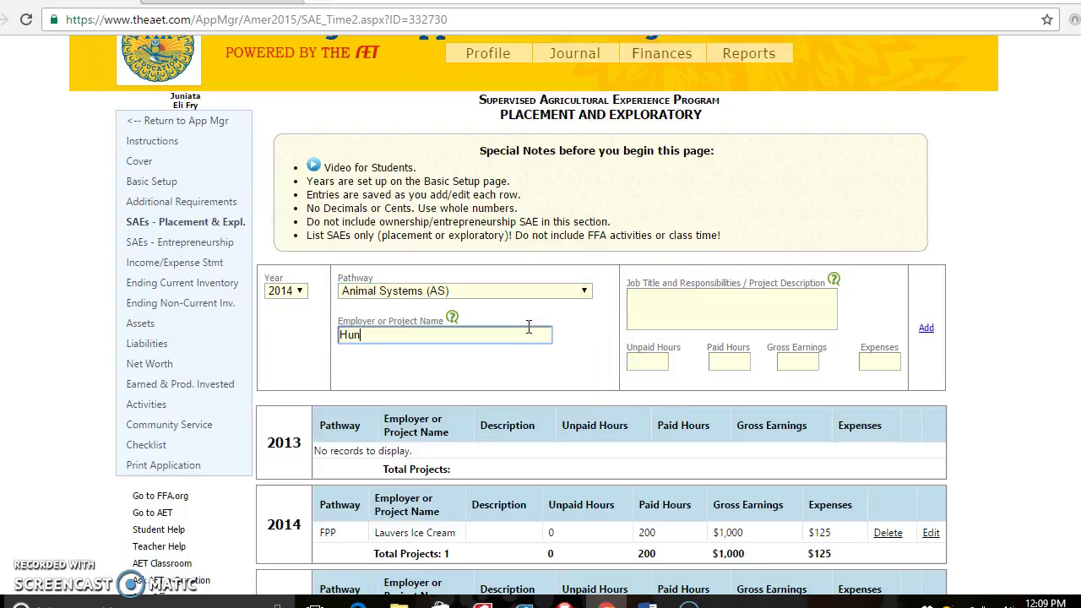
type("sbergers Dairy")
Enter 100 paid hours, $500 gross earnings and $50 expenses, and add the job
left_click(737, 362)
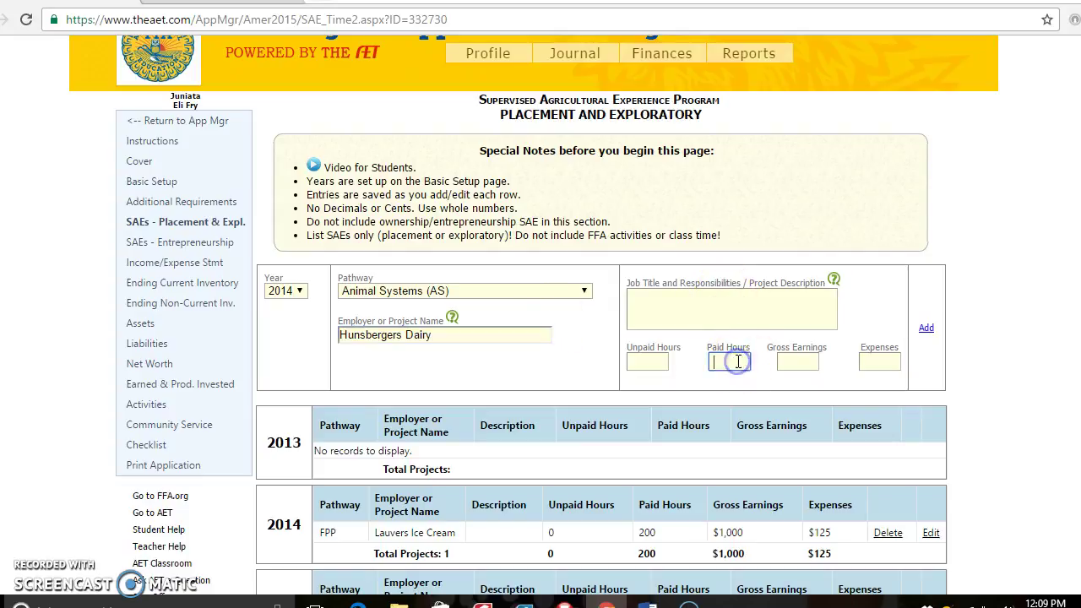
type("100")
left_click(811, 364)
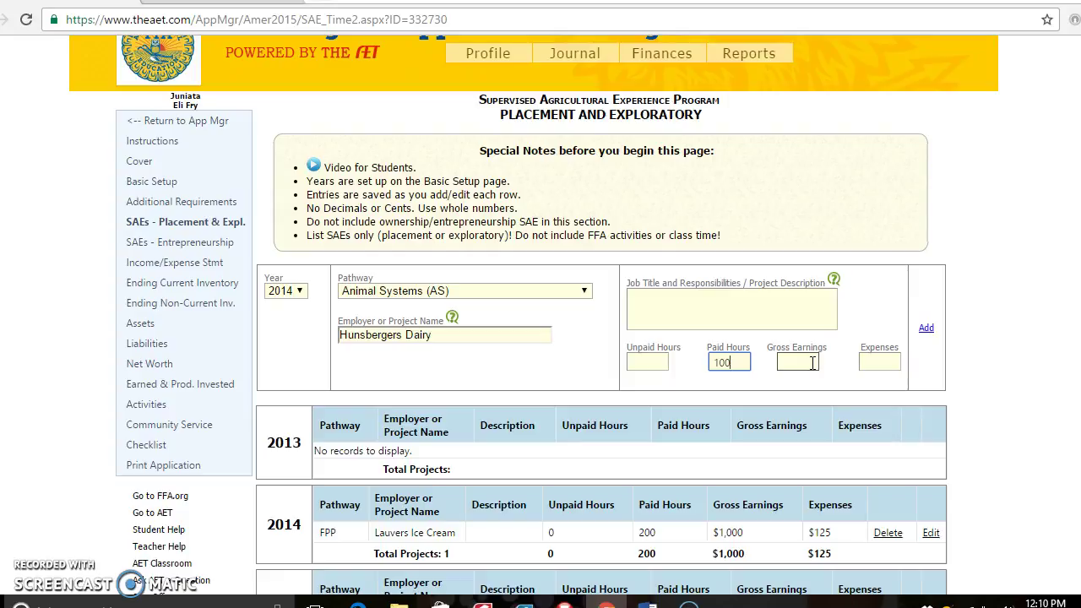
left_click(812, 363)
type("500")
left_click(895, 338)
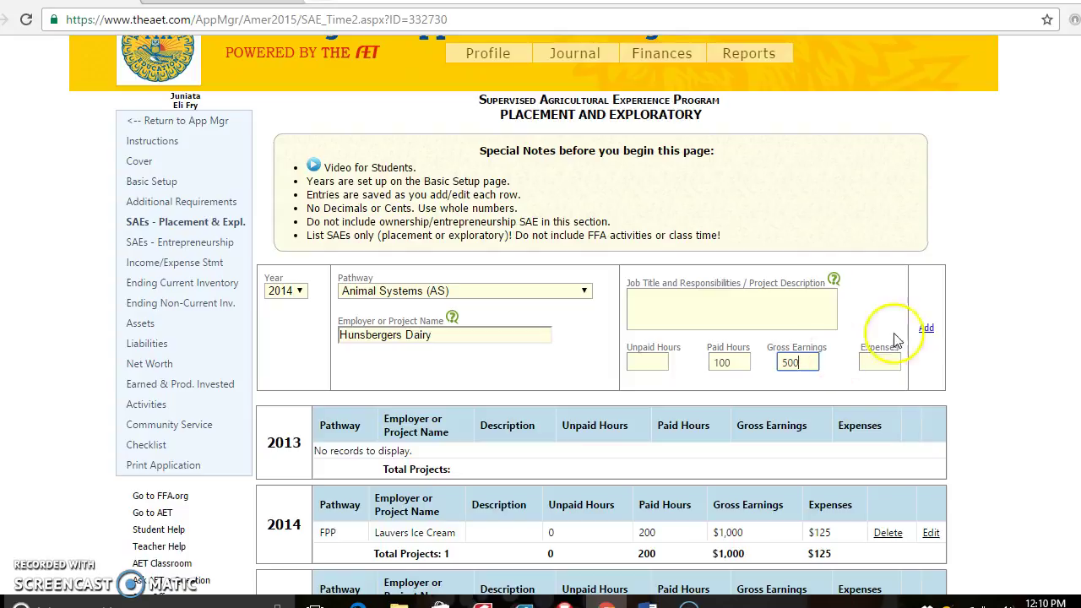
left_click(885, 362)
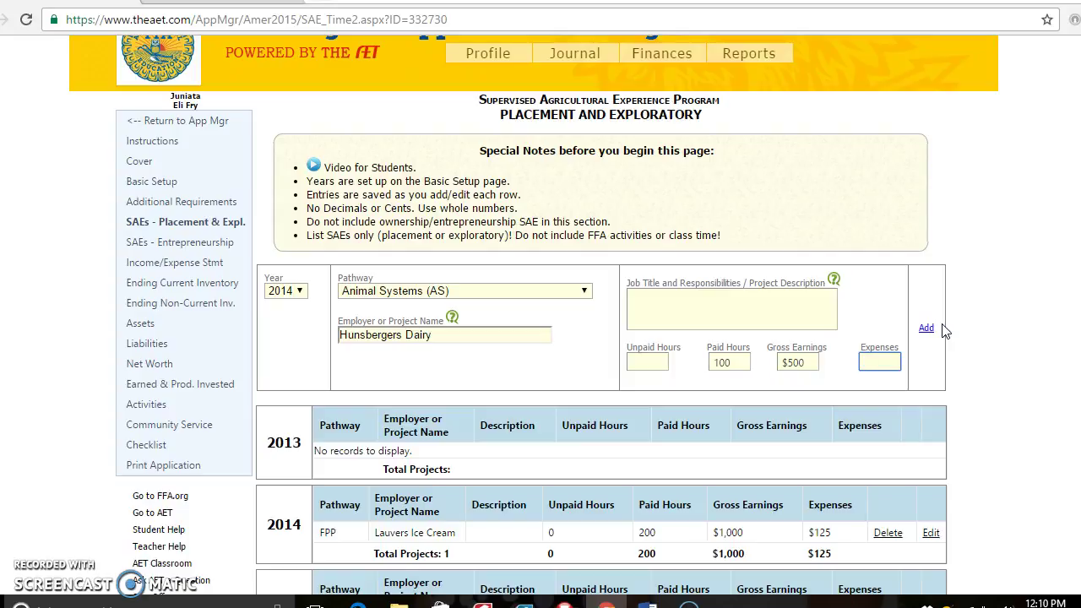
type("50")
left_click(927, 329)
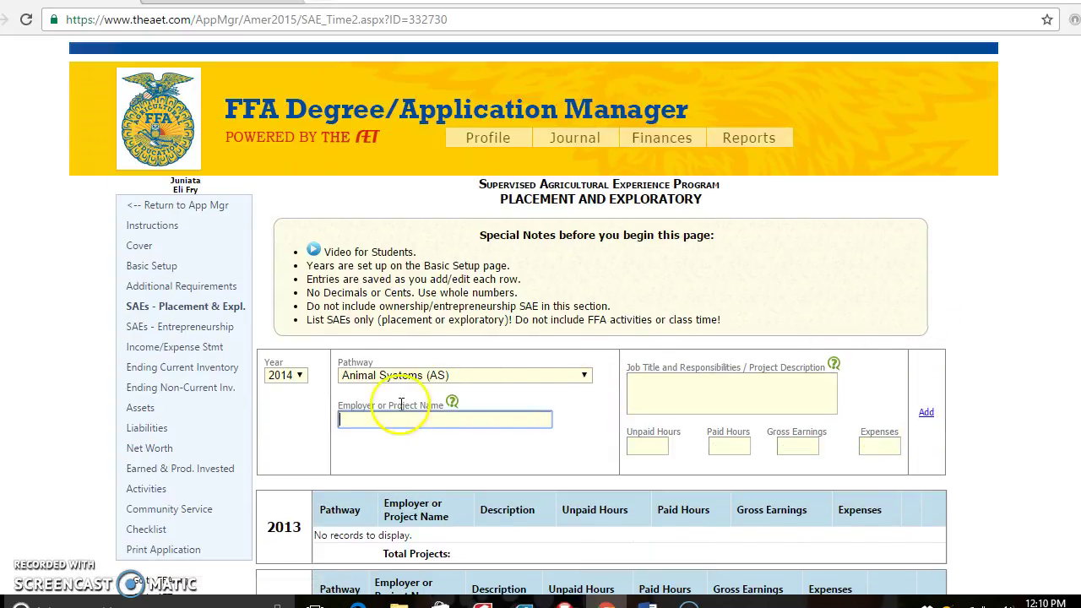
Set the new placement entry's year to 2015, keeping Animal Systems (AS) as the pathway
scroll(401, 405, "down", 2)
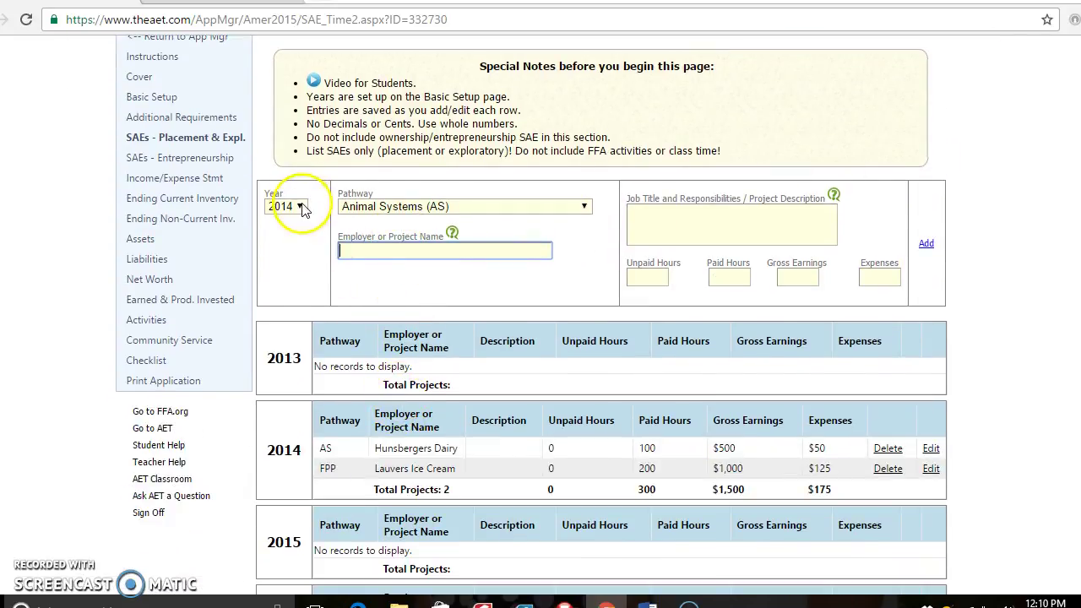
left_click(299, 206)
left_click(287, 250)
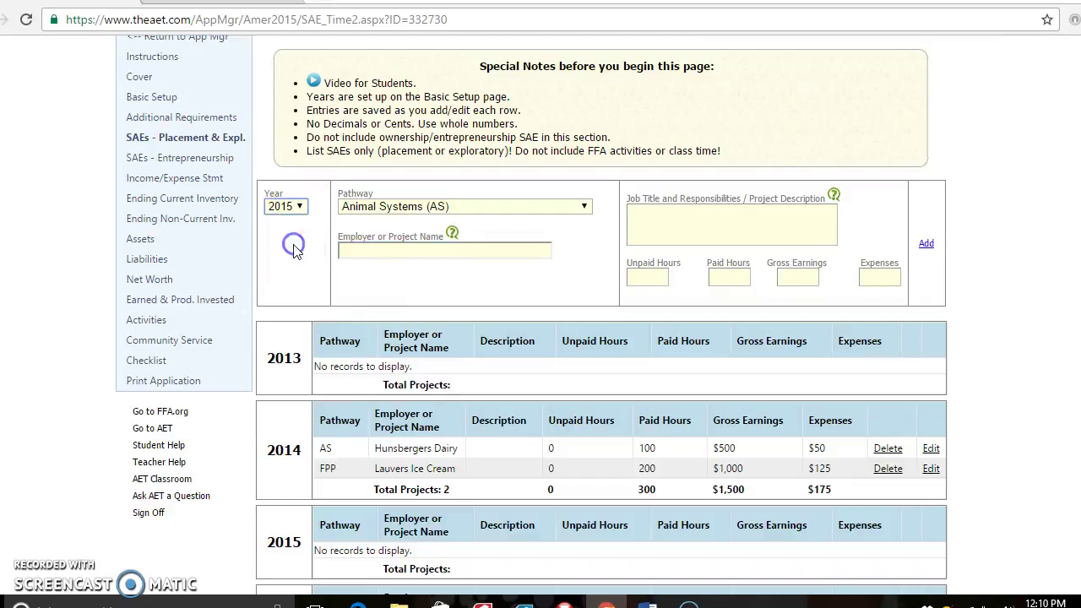
left_click(521, 250)
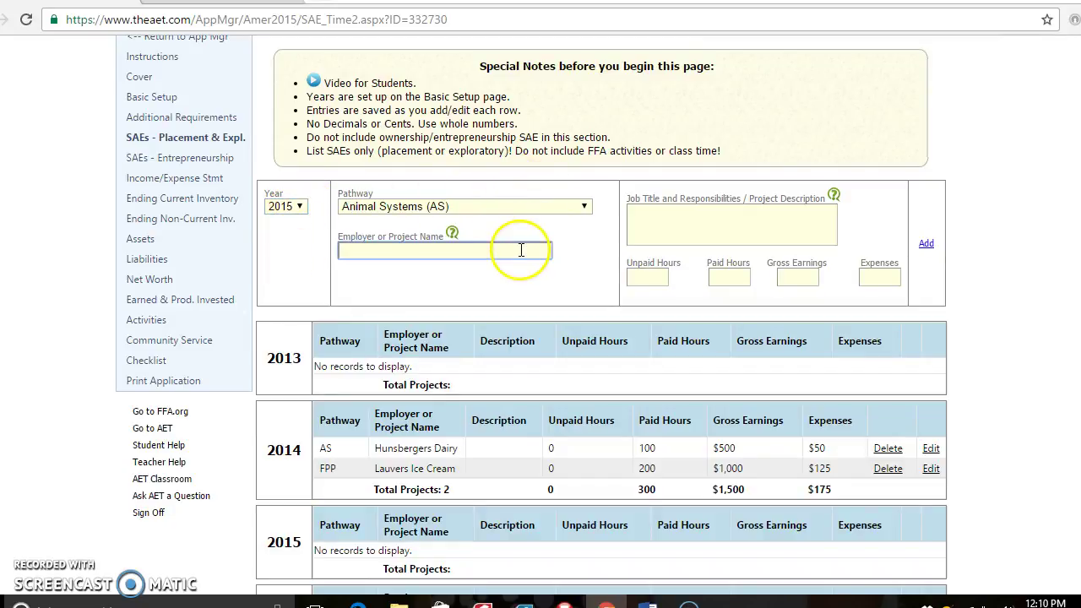
left_click(511, 207)
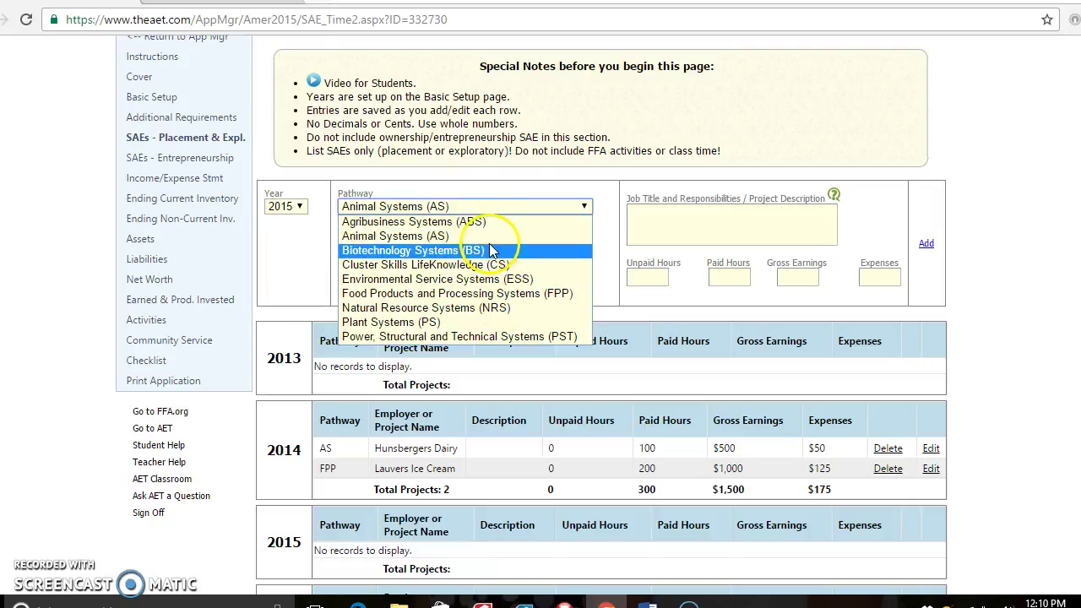
key("Up")
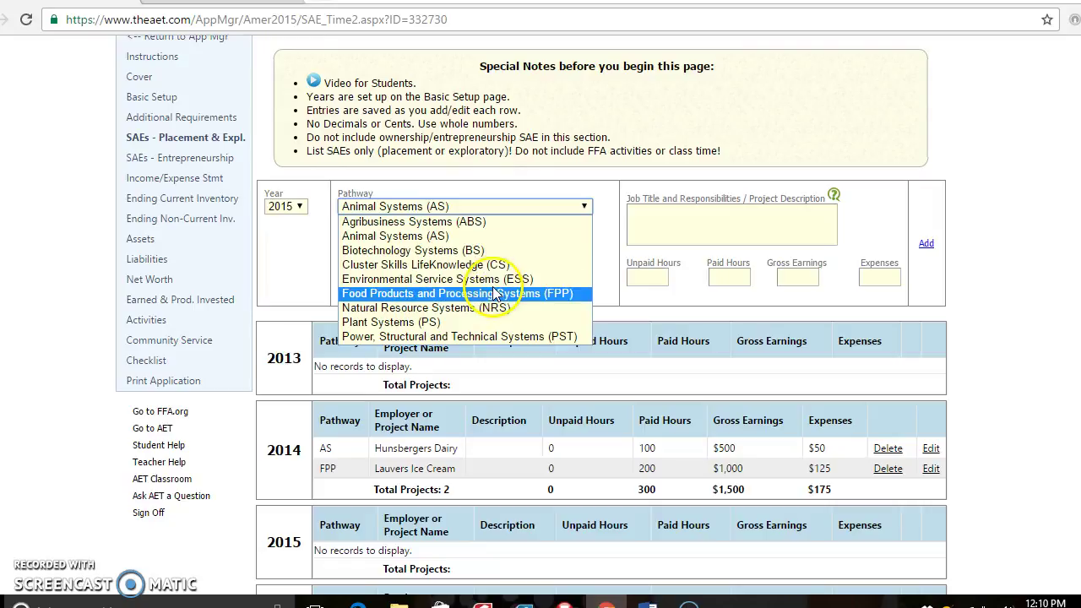
left_click(295, 223)
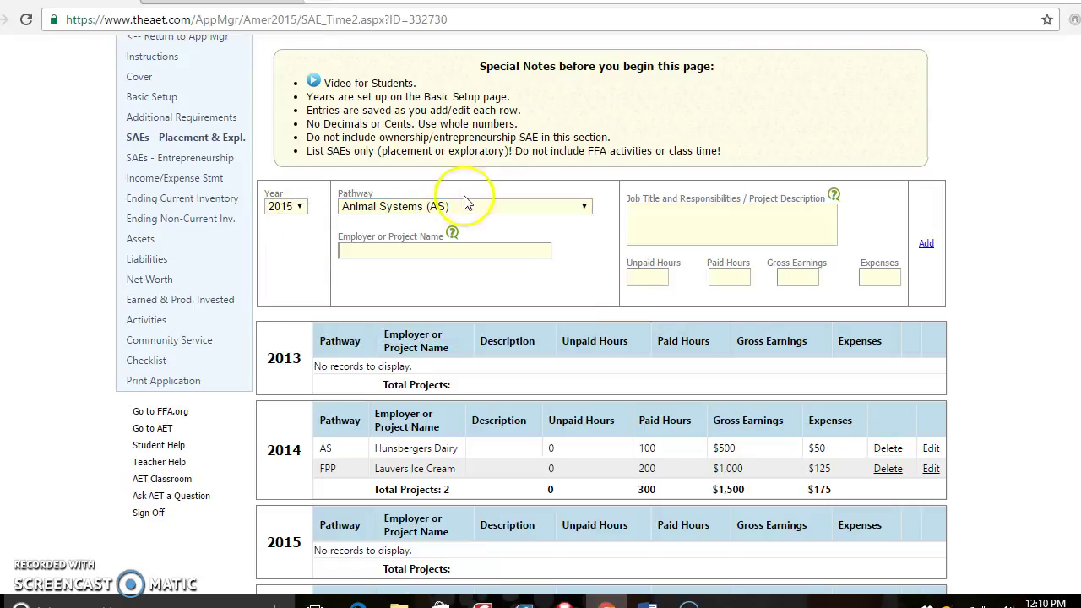
Enter employer 'Hunsbergers Dairy' with 600 paid hours and add the 2015 entry
left_click(456, 250)
type("Hu")
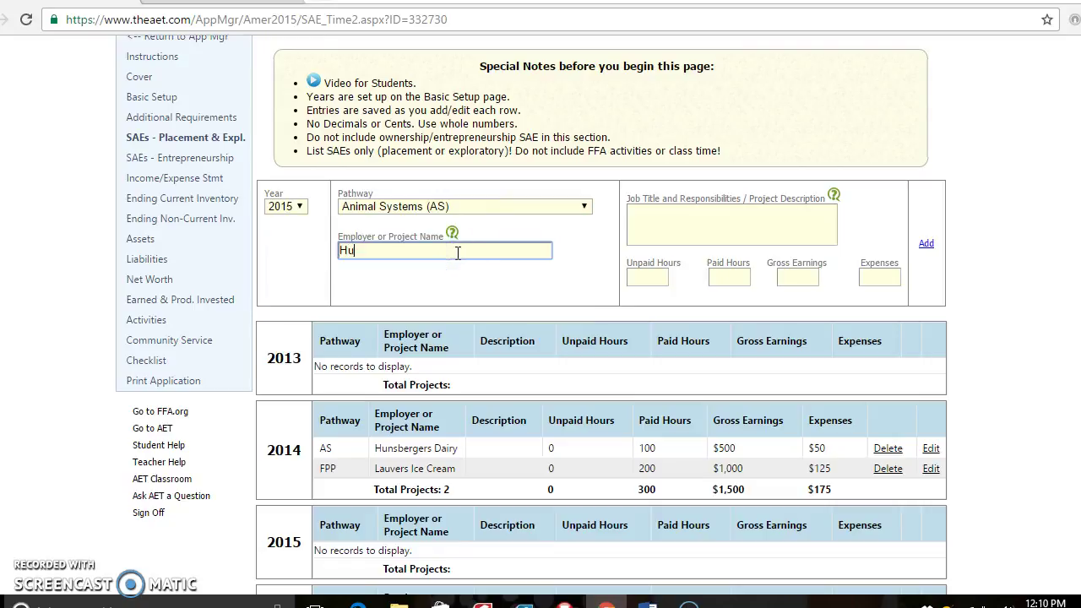
type("nsbergers Dairy")
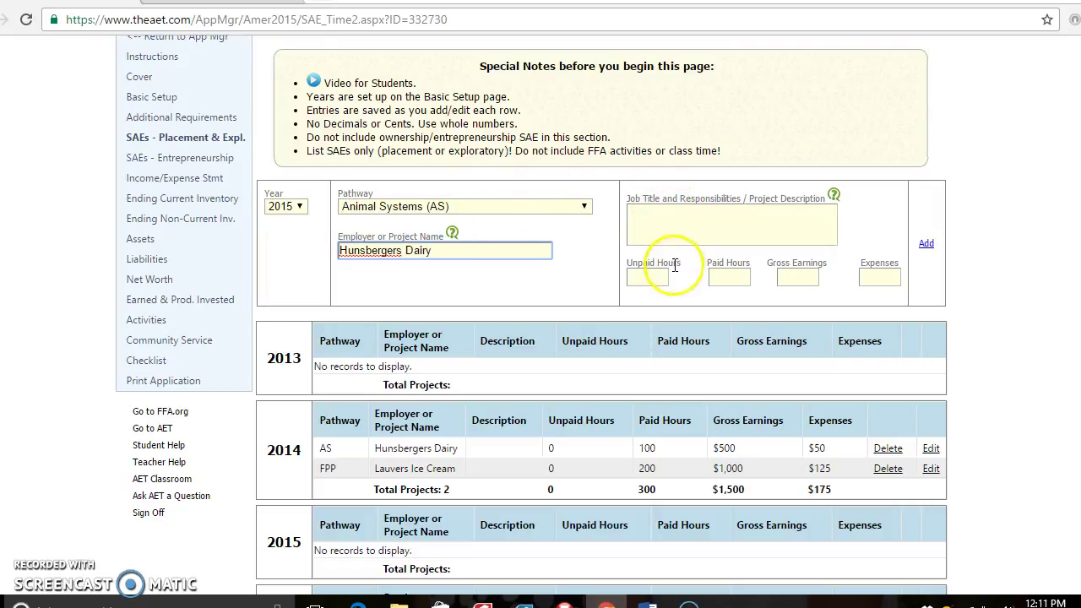
left_click(742, 279)
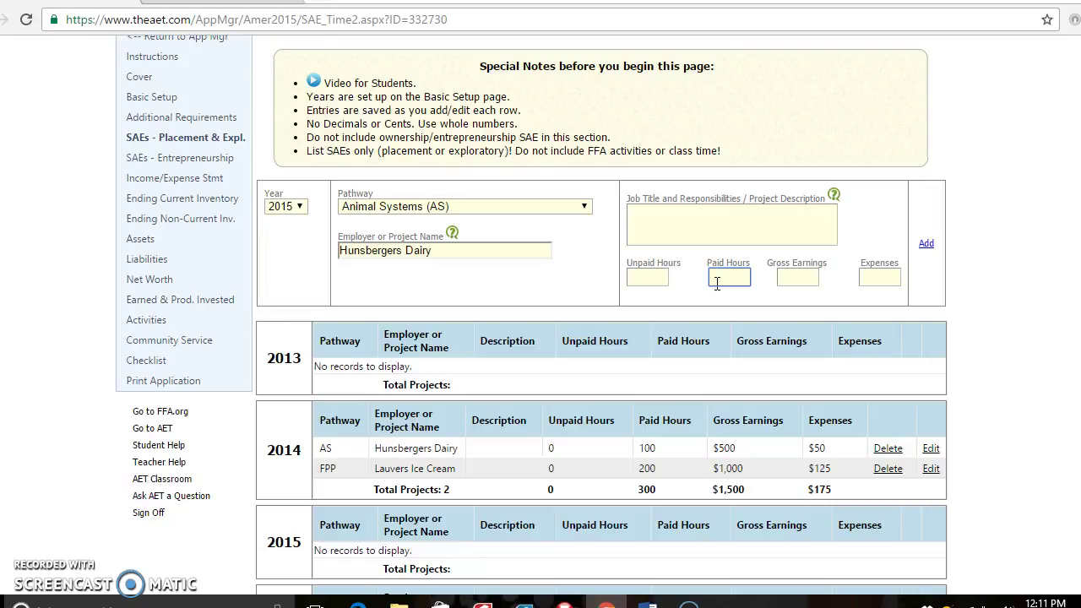
type("600")
left_click(807, 276)
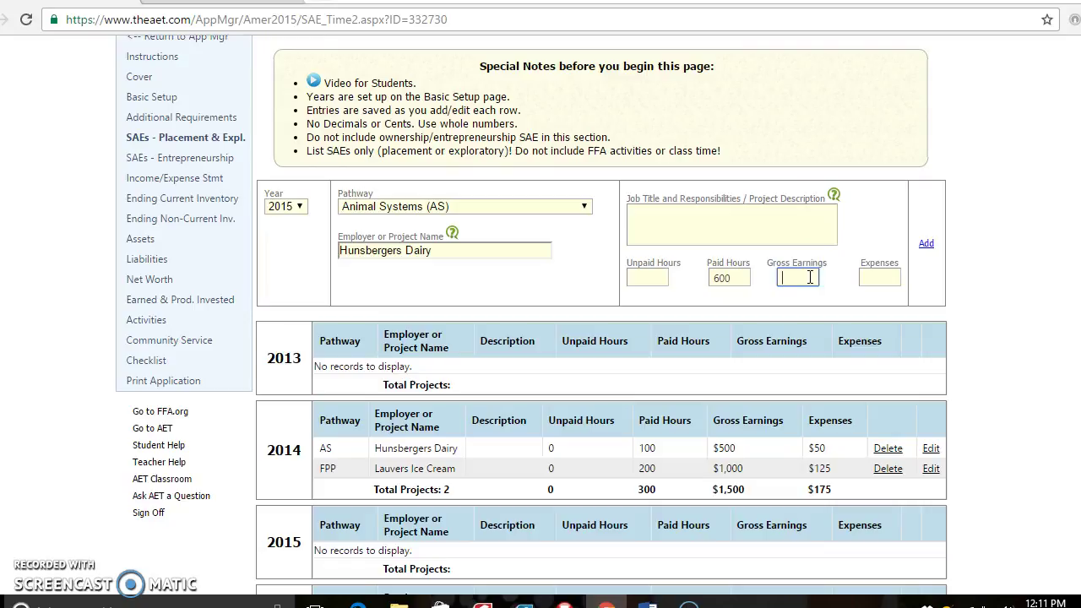
left_click(926, 244)
left_click(926, 245)
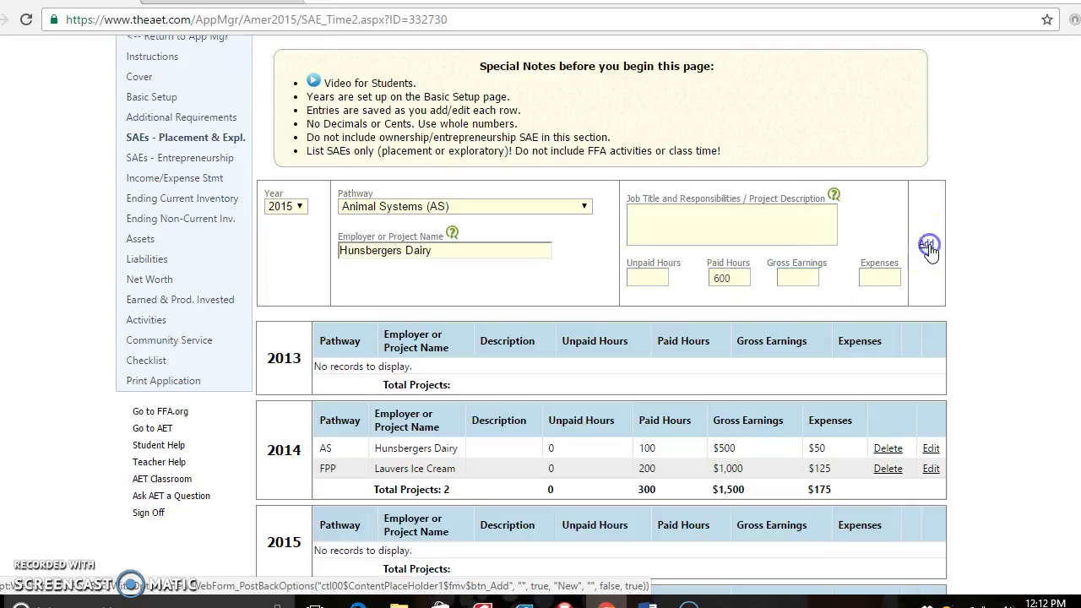
scroll(933, 247, "down", 3)
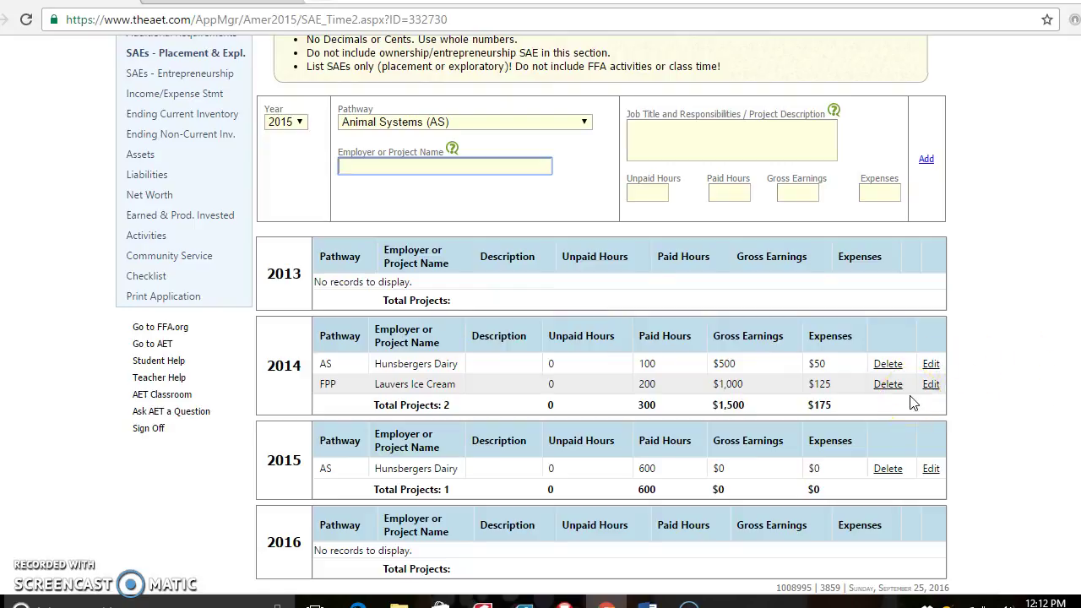
scroll(261, 141, "up", 2)
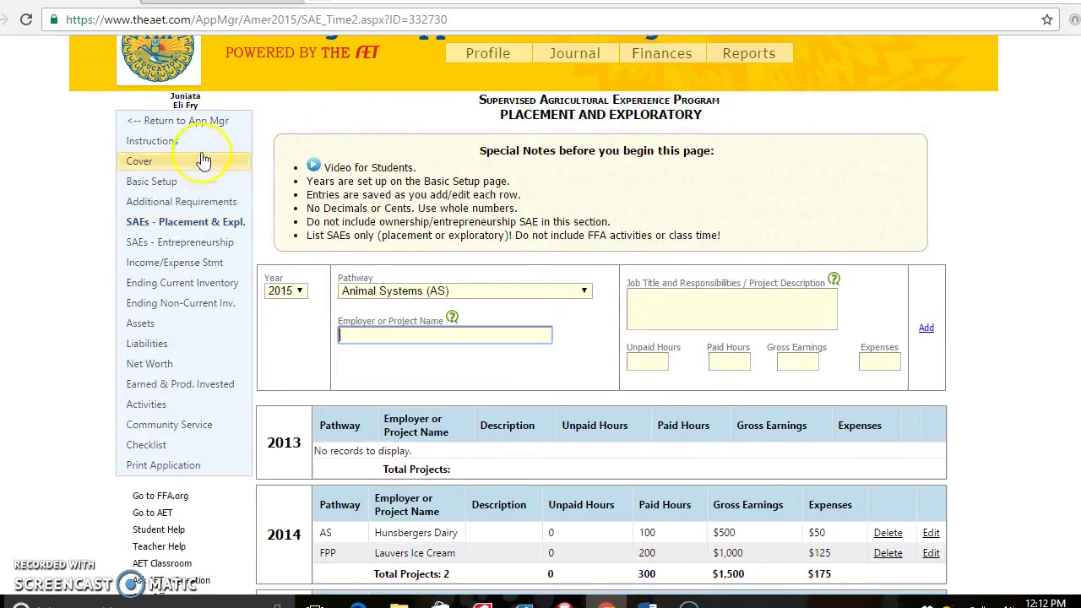
On the Entrepreneurship page, set the project year to 2016 and pathway to Animal Systems (AS)
left_click(203, 242)
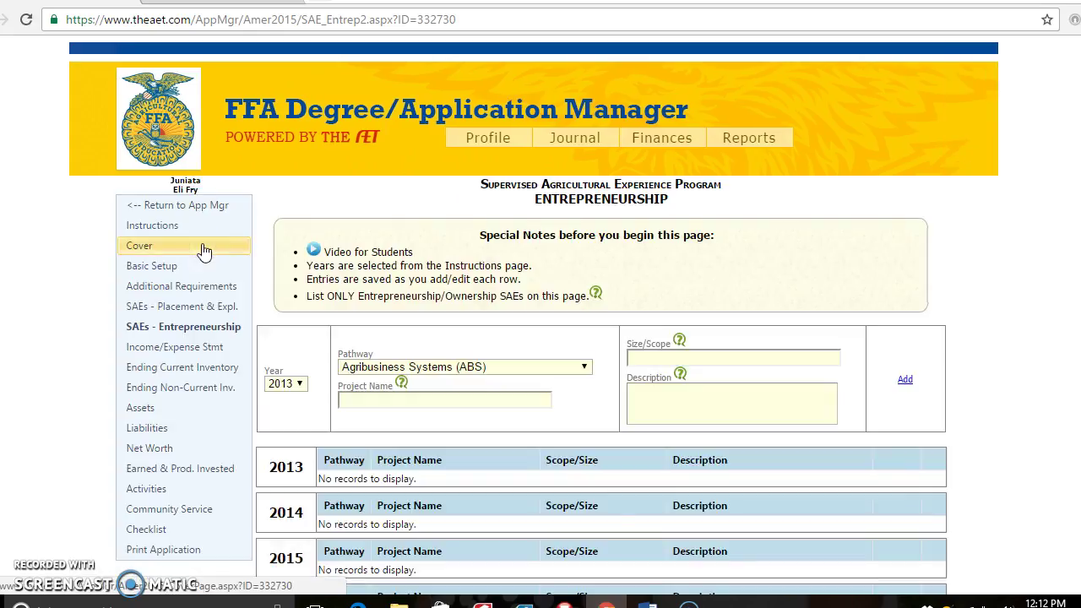
left_click(208, 244)
left_click(304, 383)
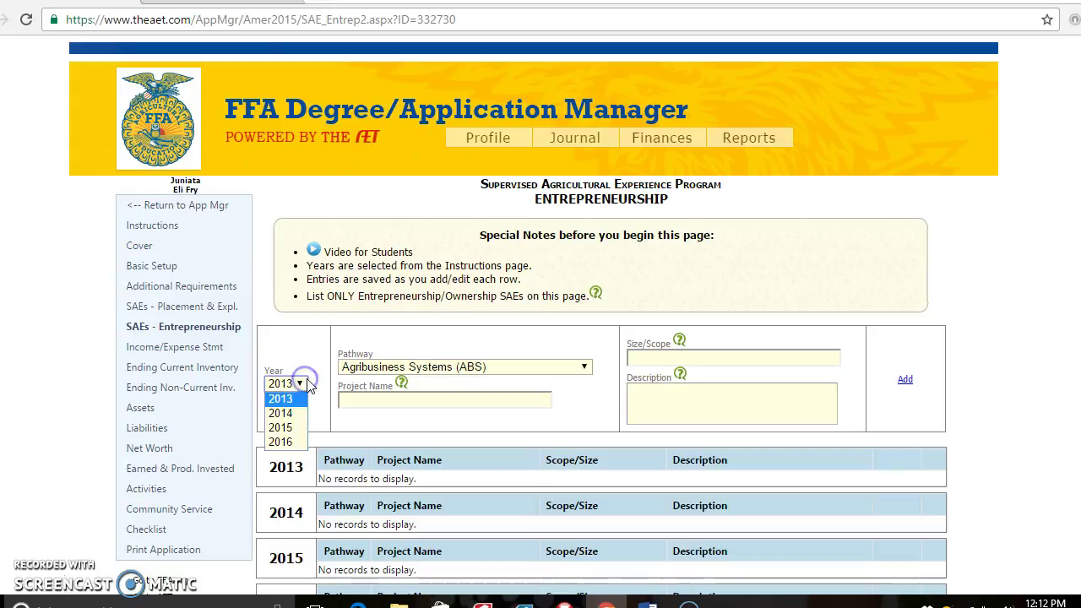
left_click(288, 442)
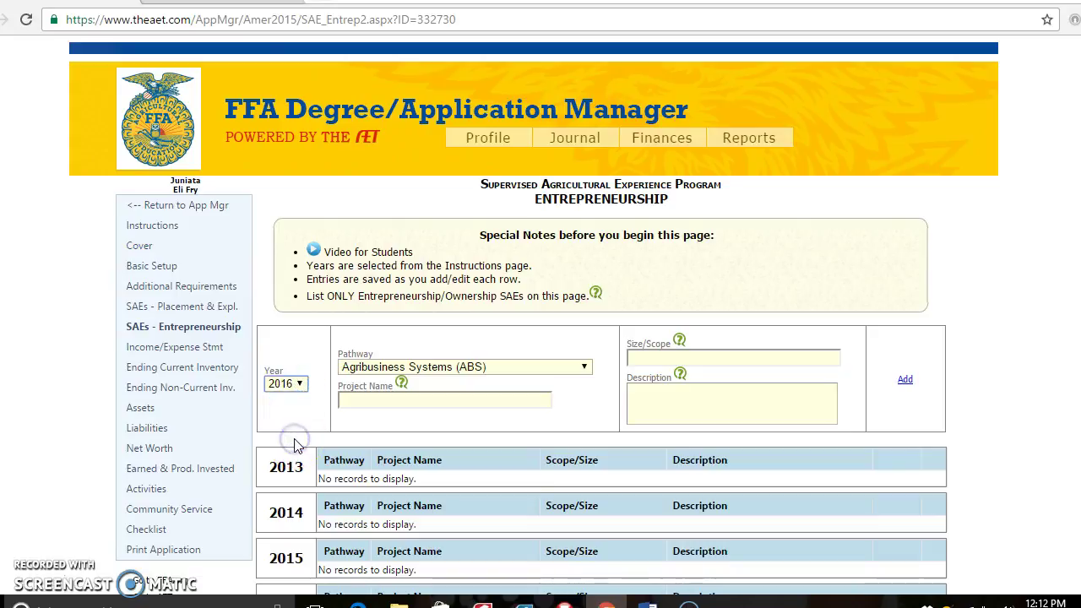
left_click(591, 376)
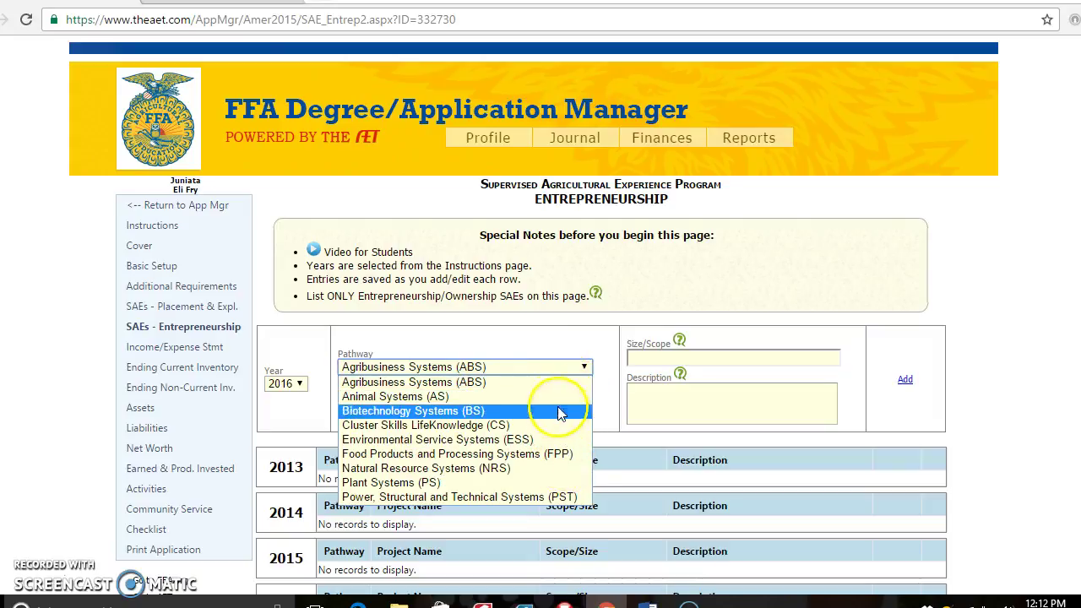
left_click(549, 396)
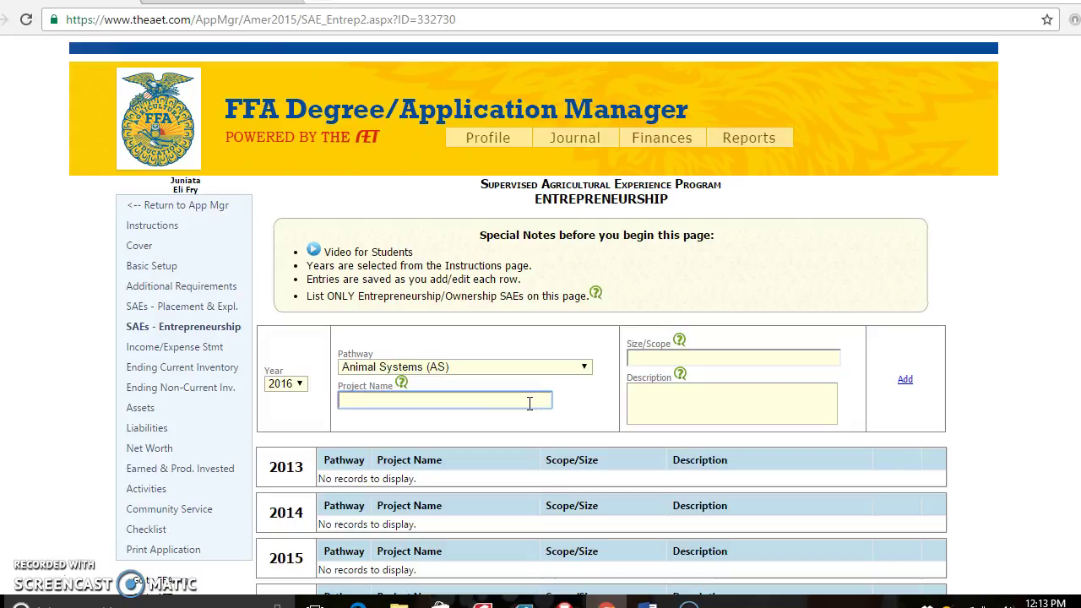
Name the project 'Juniata Youth Fair Swine' with a size/scope of 4
type("Juniata Vou")
key("BackSpace")
key("BackSpace")
key("BackSpace")
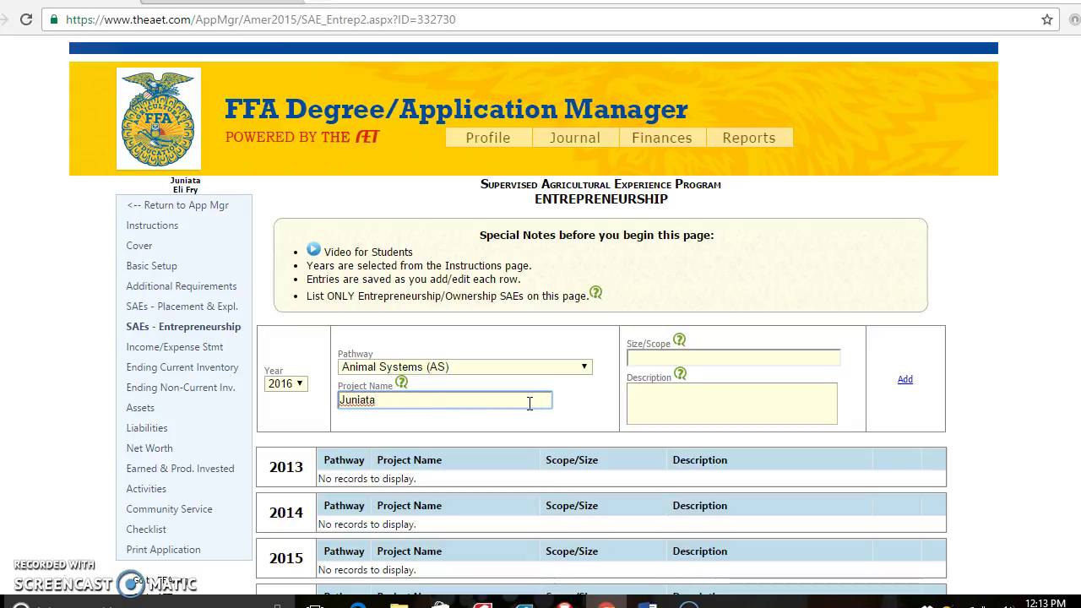
type("Youth Fair Swine")
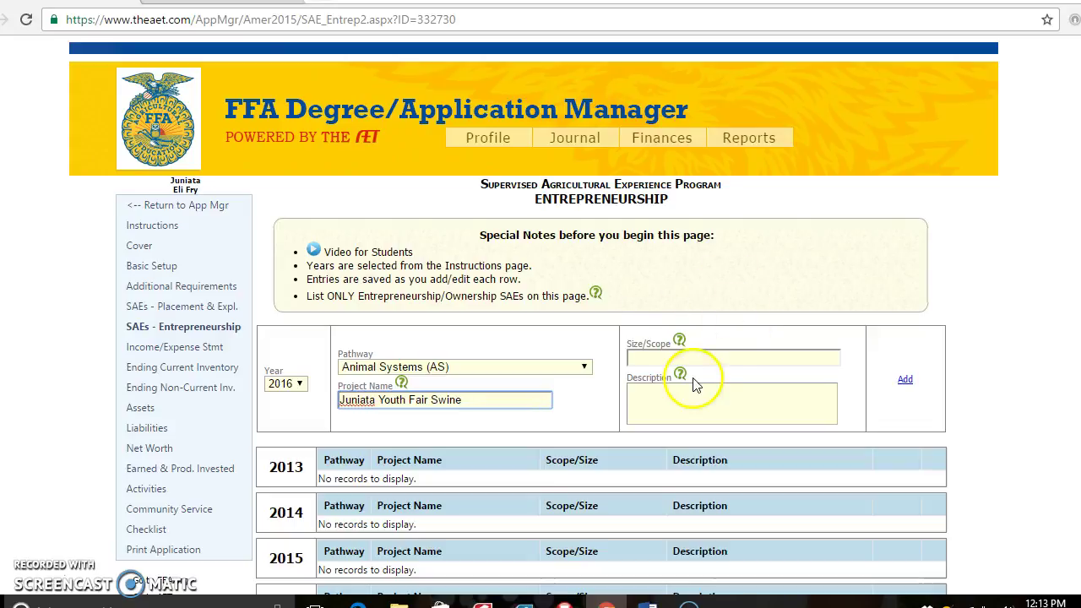
left_click(667, 357)
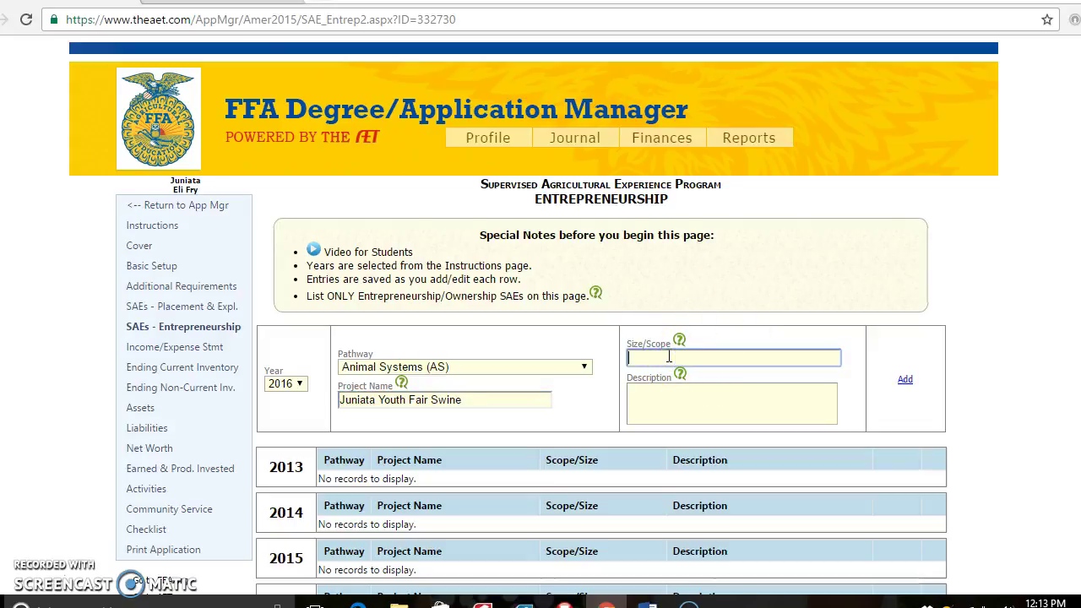
type("4")
left_click(684, 391)
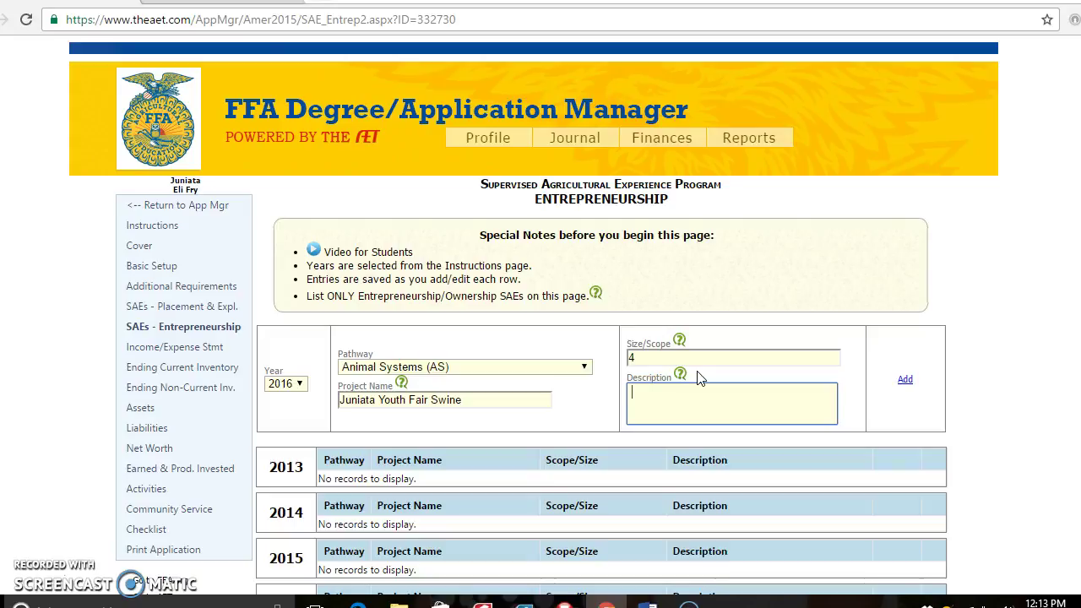
Add the Juniata Youth Fair Swine project and scroll down to check its new 2016 row
left_click(904, 382)
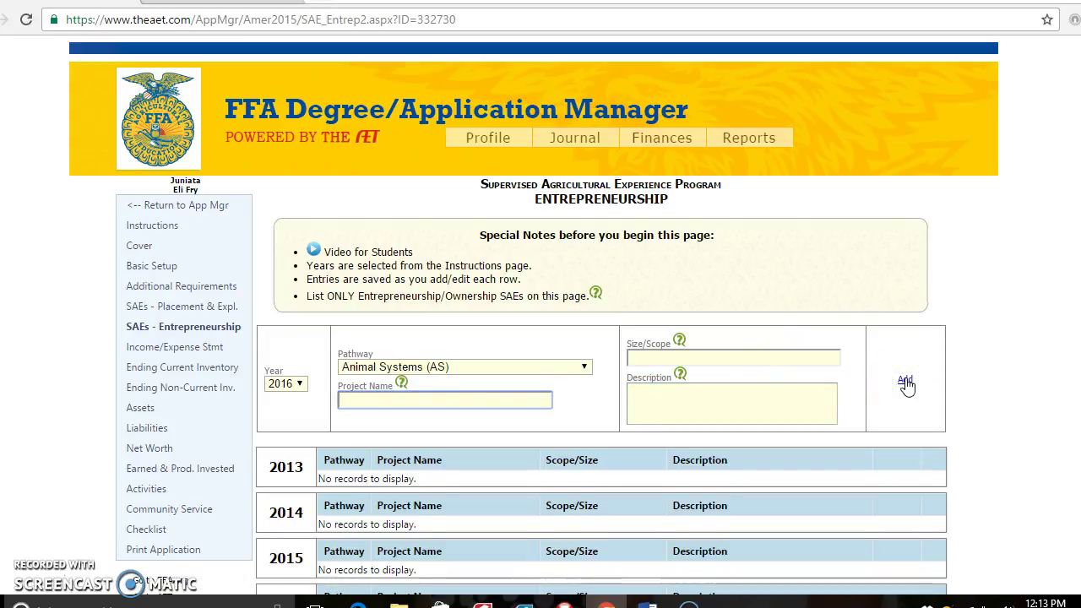
scroll(904, 384, "down", 3)
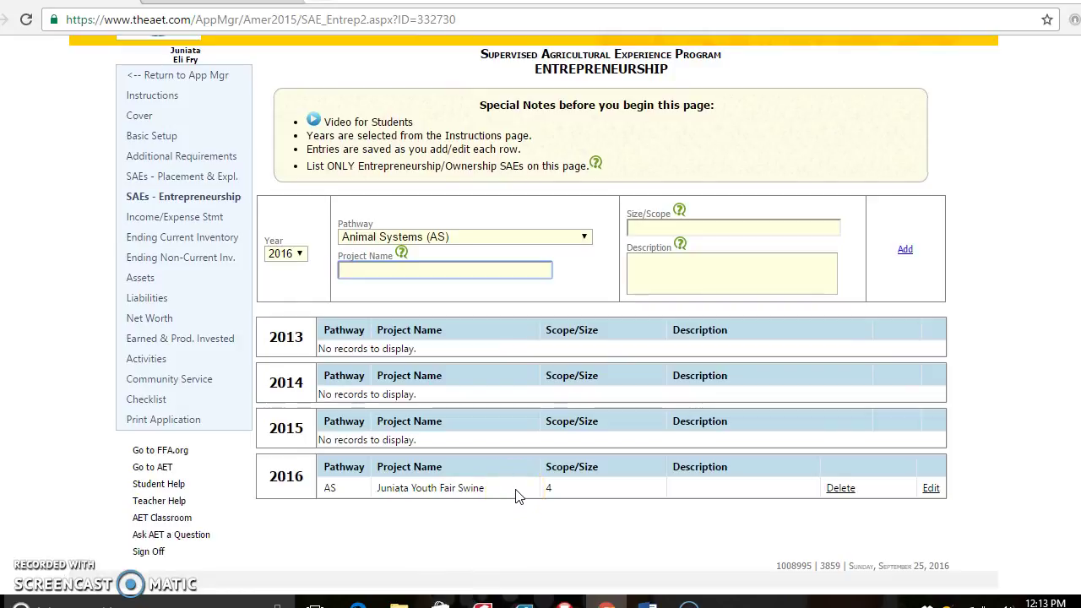
left_click(500, 270)
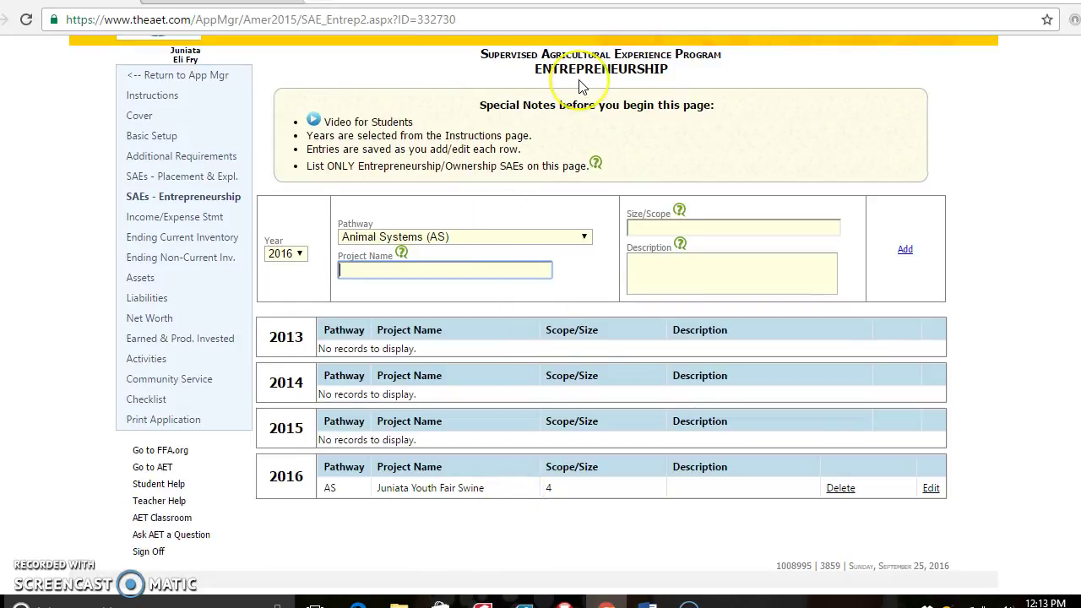